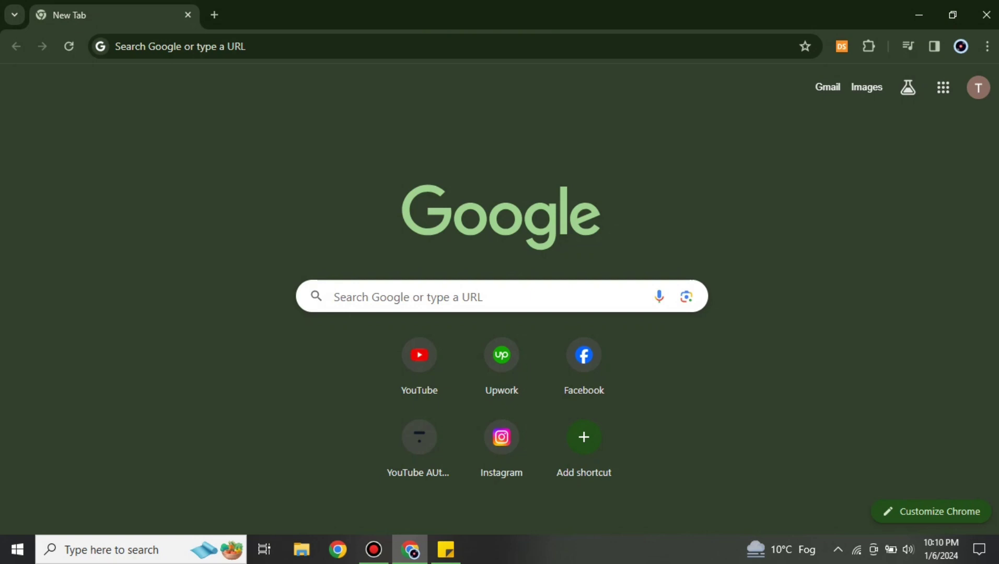
- Go to shopify.com by typing 'sh' in the address bar and picking the suggestion
left_click(491, 48)
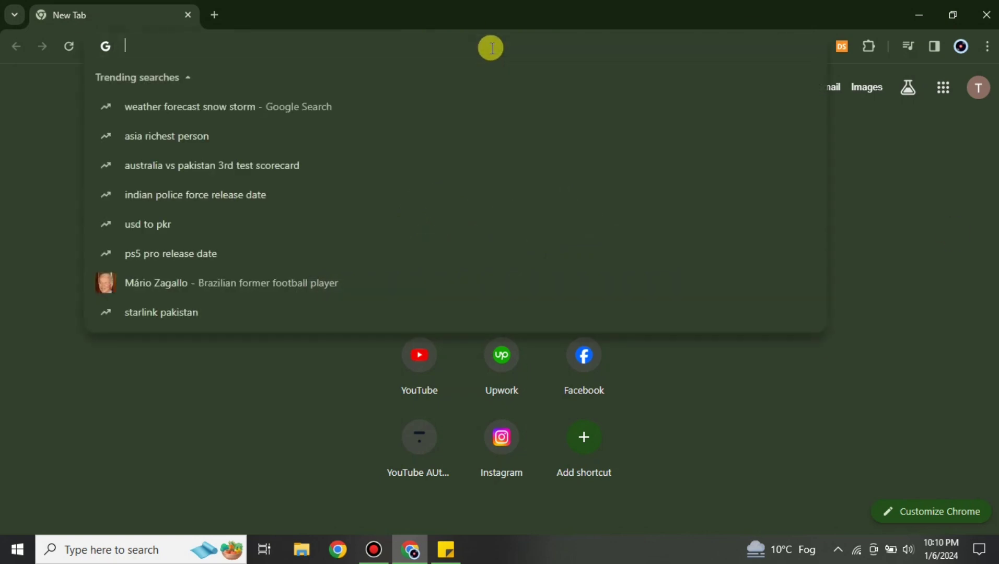
type("shopify.com")
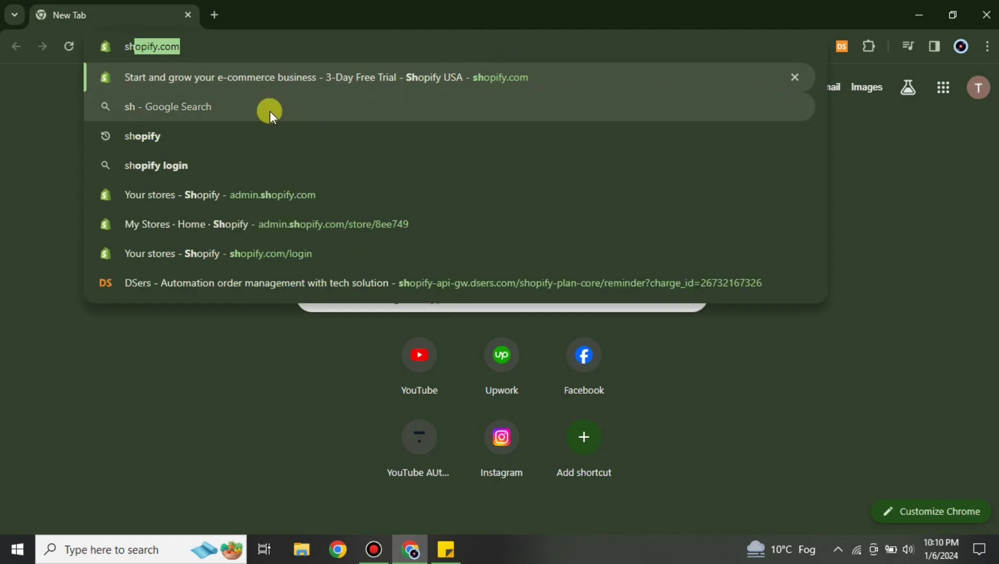
left_click(328, 73)
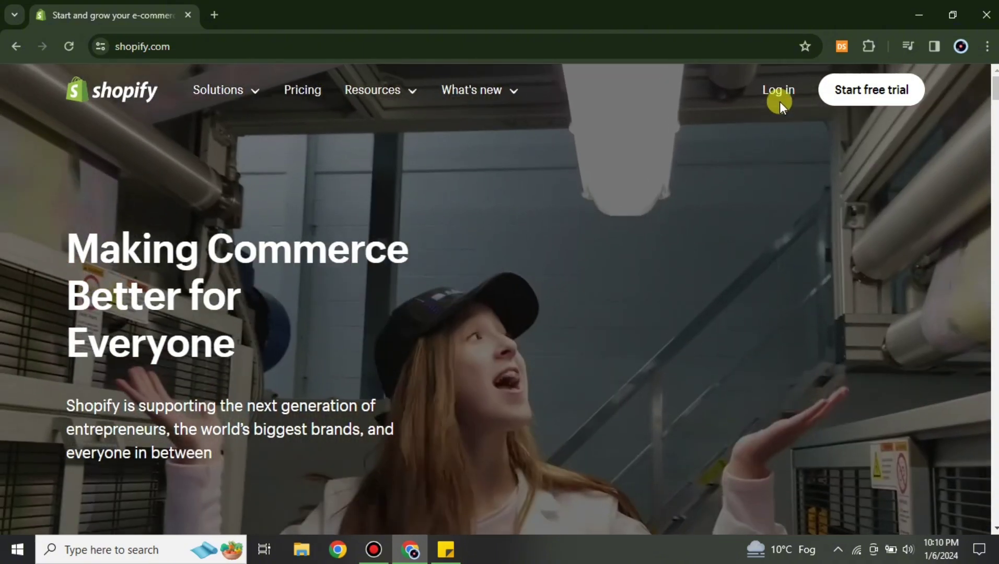
- Log in to the Shopify account from the shopify.com homepage
left_click(770, 95)
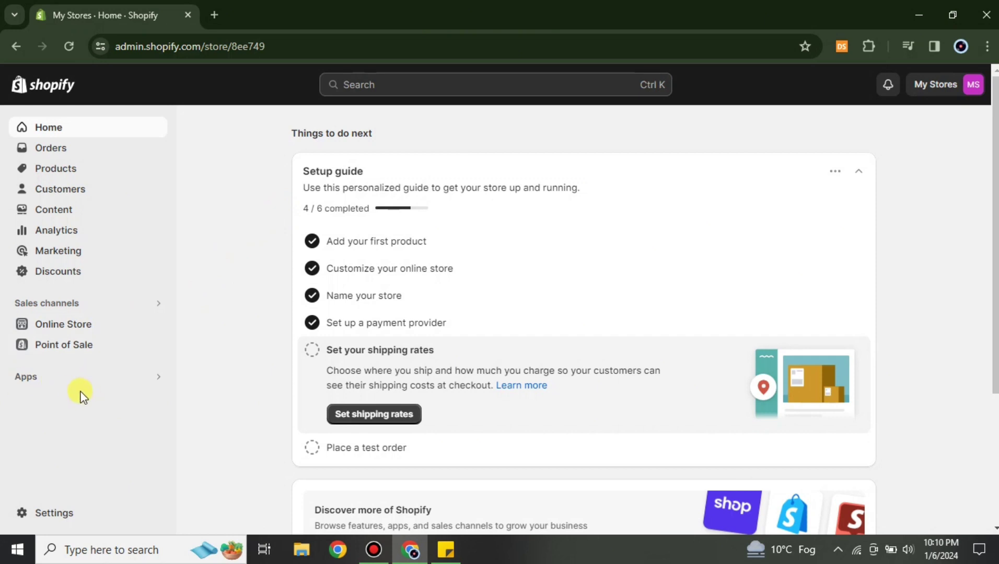
- Browse all recommended apps and open the full 'Made by Shopify' collection
left_click(141, 377)
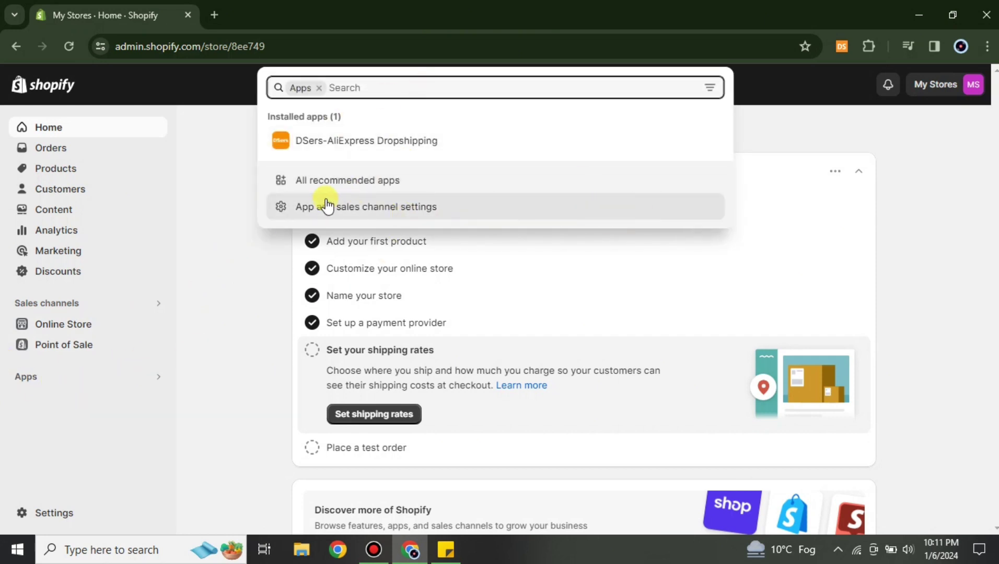
left_click(364, 182)
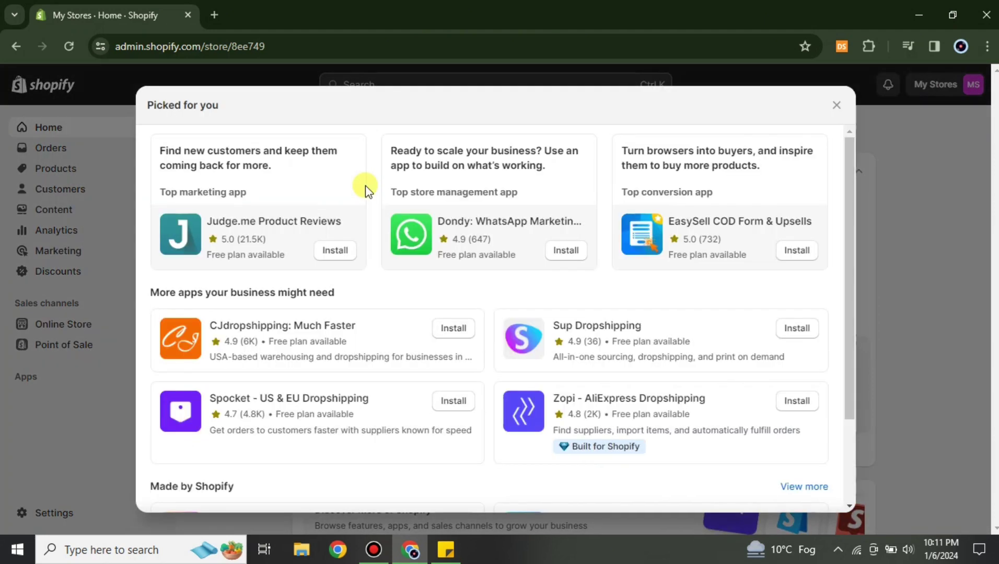
scroll(584, 313, "down", 2)
scroll(751, 403, "up", 2)
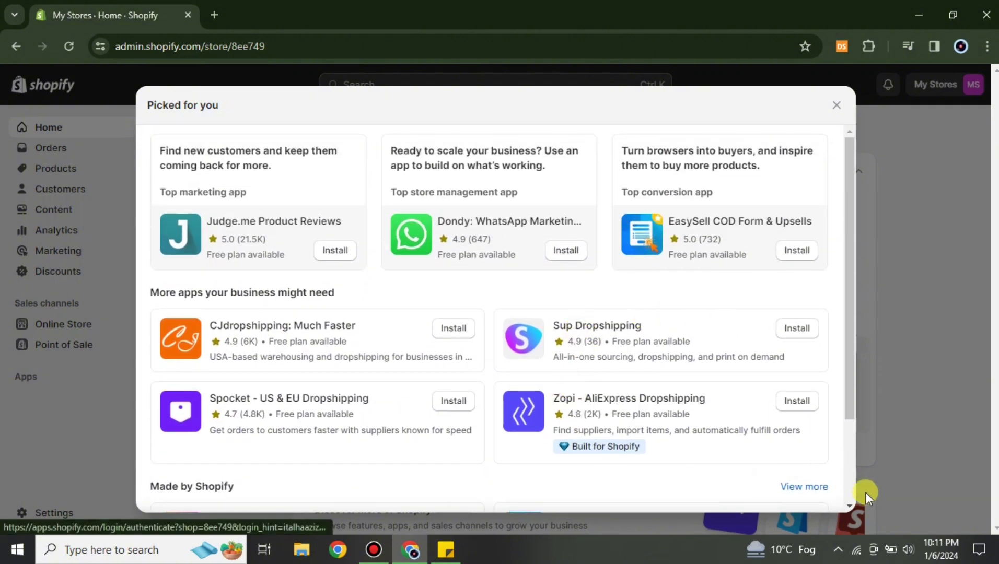
left_click(809, 488)
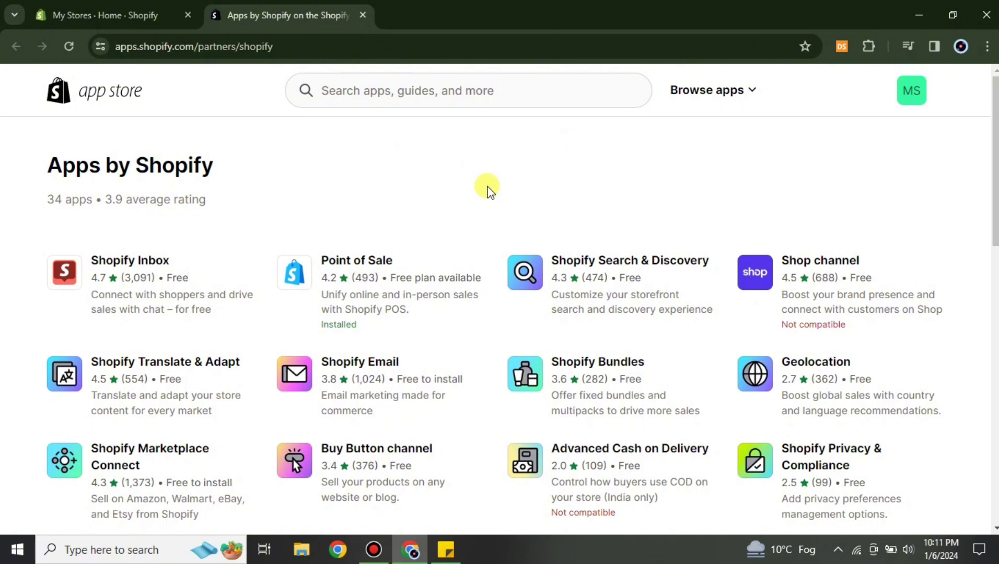
- Search the app store for 'tiktok', fixing the 'tiktik' typo
left_click(483, 99)
type("tiktik")
key("BackSpace")
key("BackSpace")
type("ok")
key("Return")
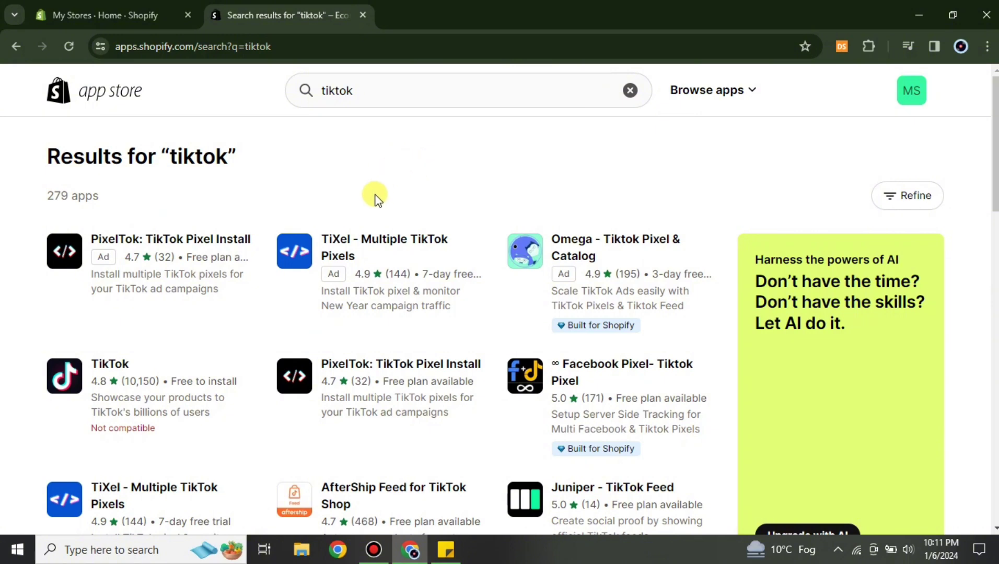
- Open the PixelTok: TikTok Pixel Install app page from the results
scroll(272, 478, "down", 3)
scroll(263, 468, "up", 3)
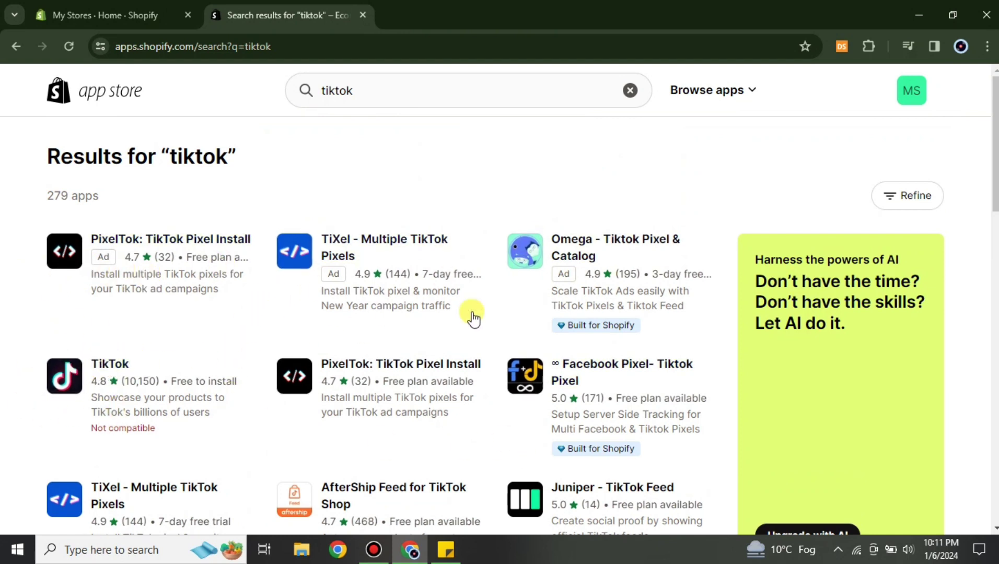
left_click(196, 233)
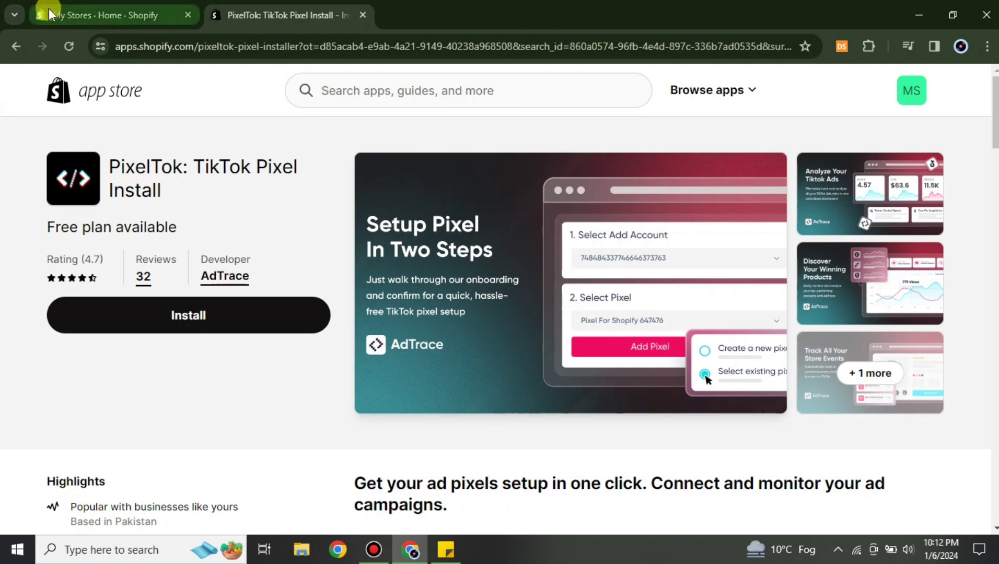
left_click(16, 46)
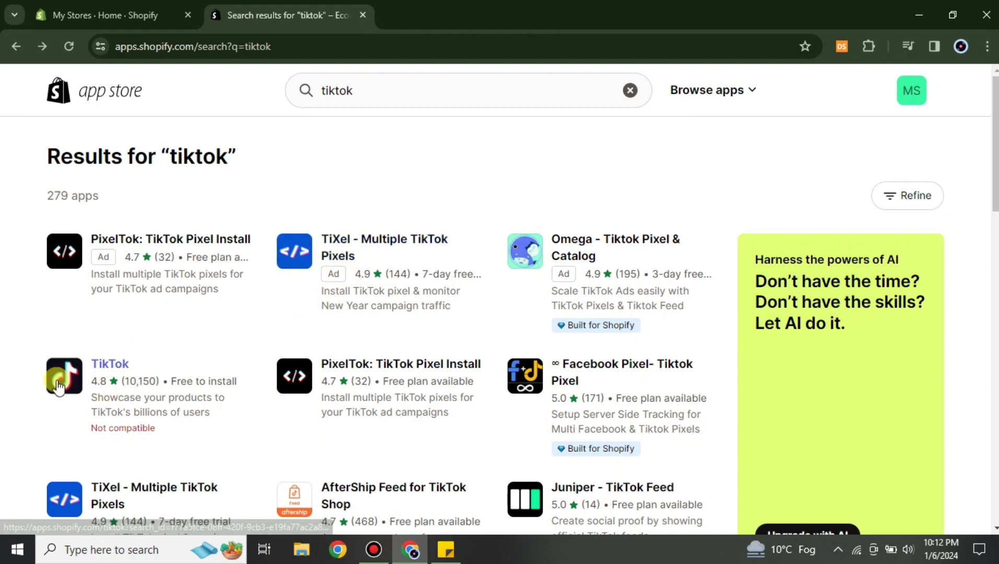
- Open the TikTok Inc. app listing and review its details before returning to the top
left_click(105, 364)
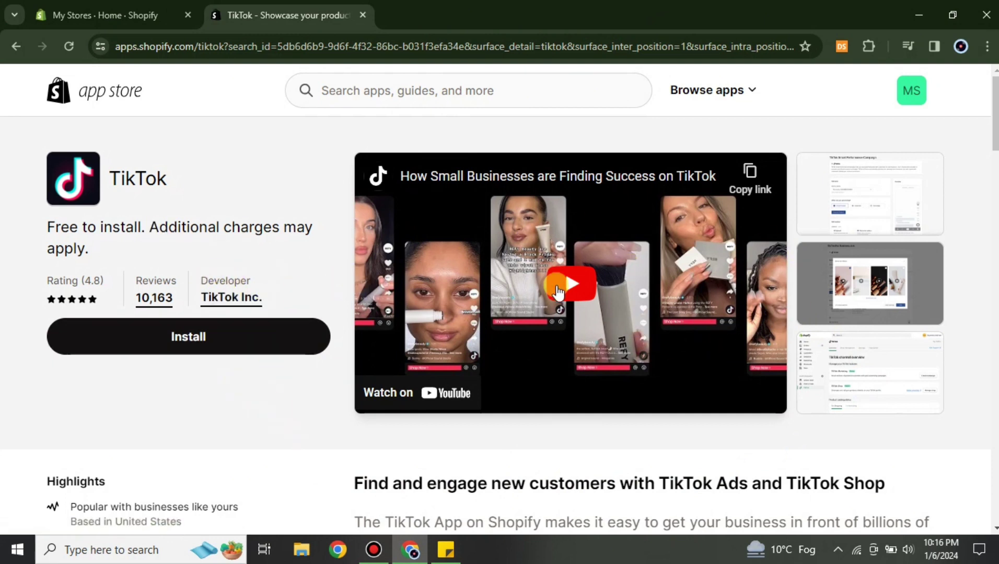
scroll(807, 450, "down", 3)
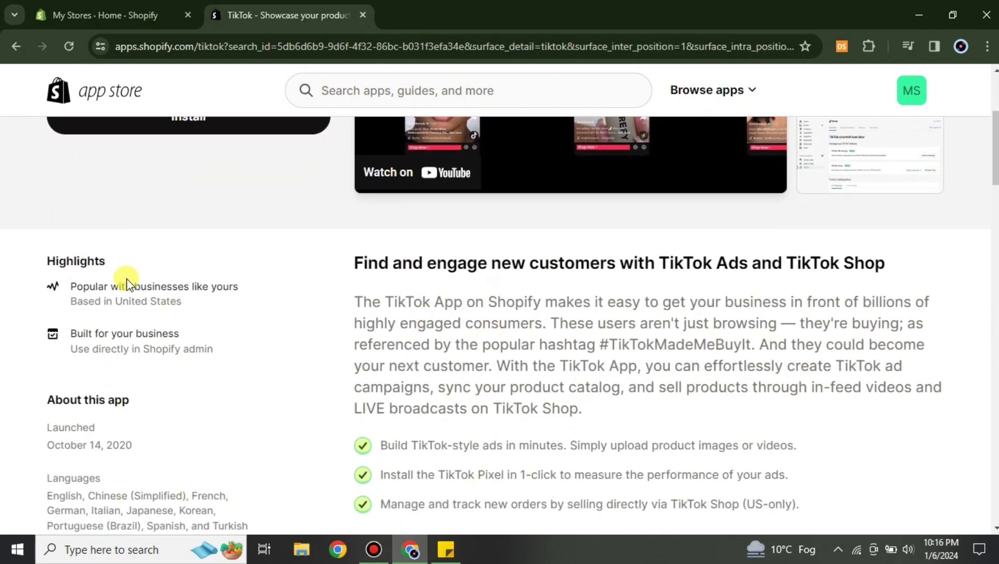
scroll(420, 326, "down", 2)
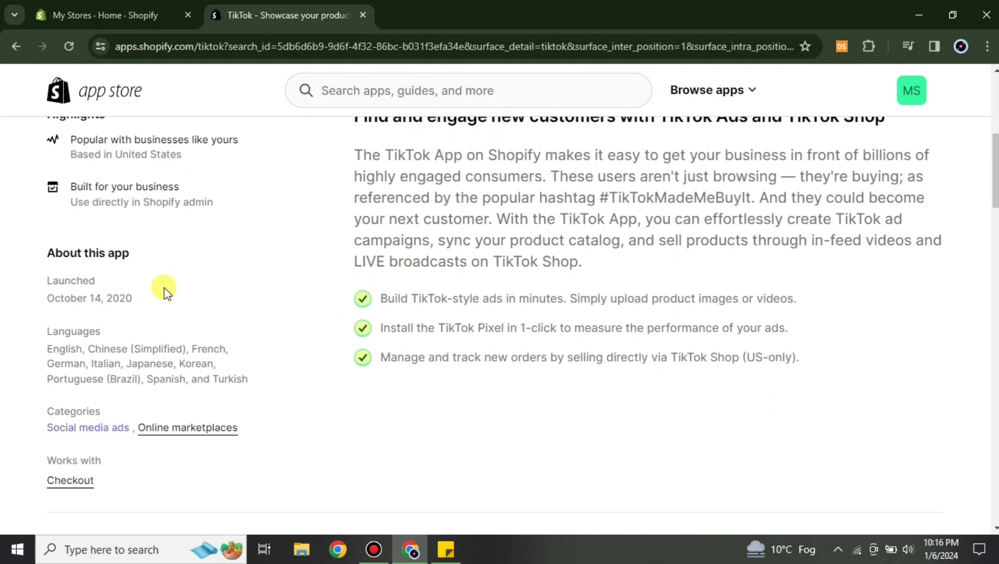
scroll(547, 396, "down", 4)
scroll(163, 397, "down", 5)
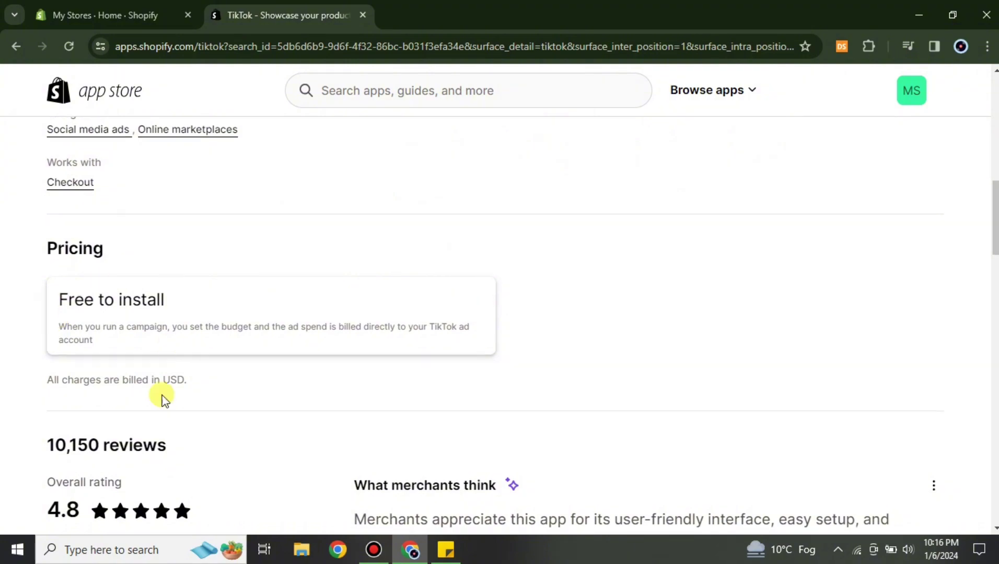
scroll(628, 509, "down", 10)
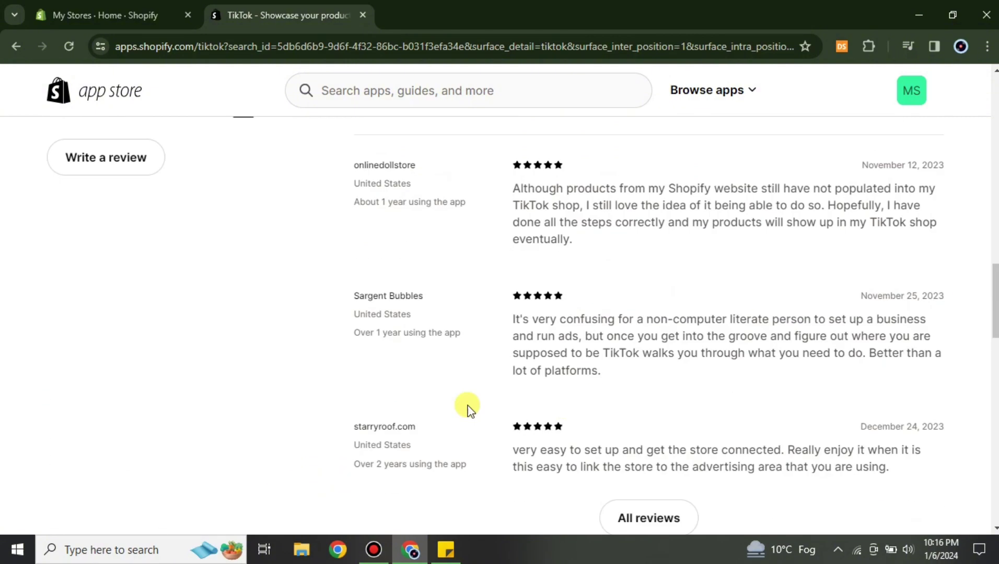
scroll(533, 454, "down", 13)
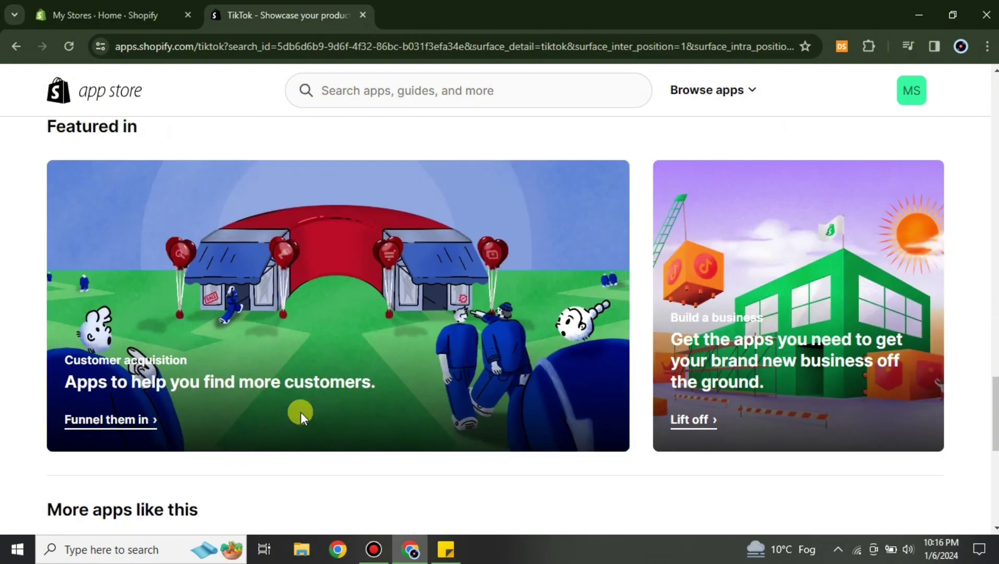
scroll(457, 374, "up", 18)
scroll(692, 324, "up", 20)
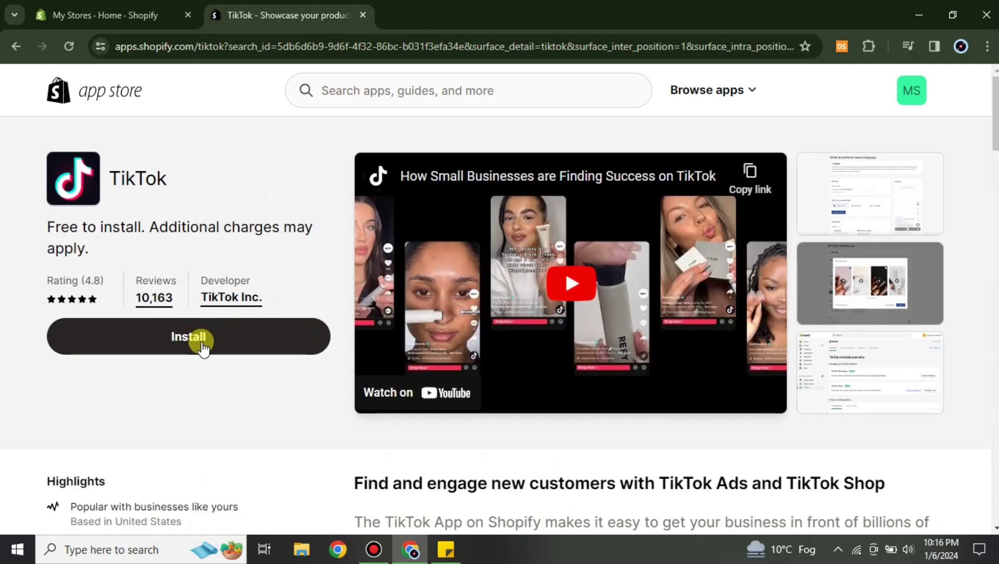
- Install the TikTok app and approve adding it as a sales channel
left_click(252, 348)
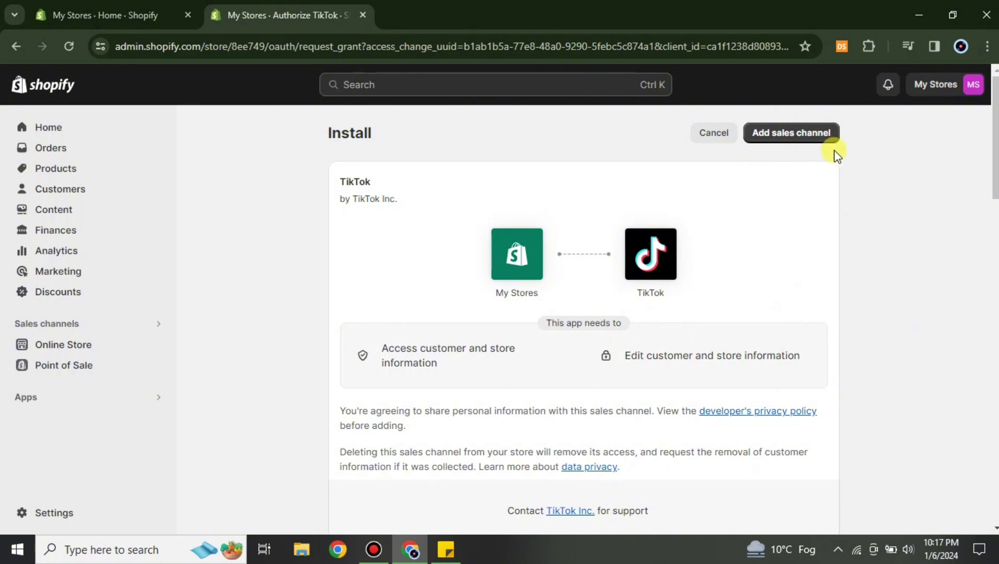
left_click(811, 134)
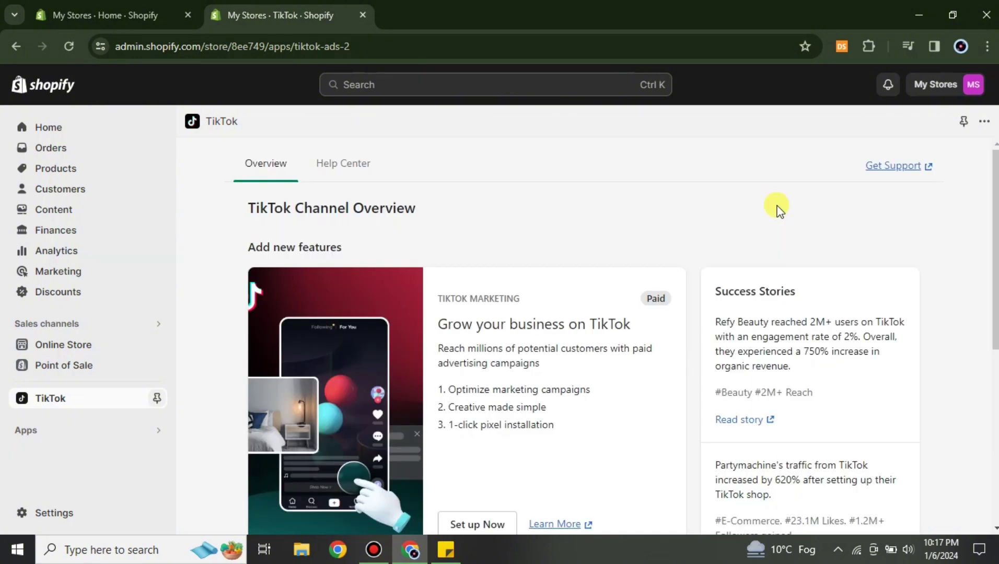
- Scroll through the TikTok channel page reviewing the TikTok Marketing and TikTok Shop setup options
scroll(721, 240, "down", 4)
scroll(720, 240, "down", 2)
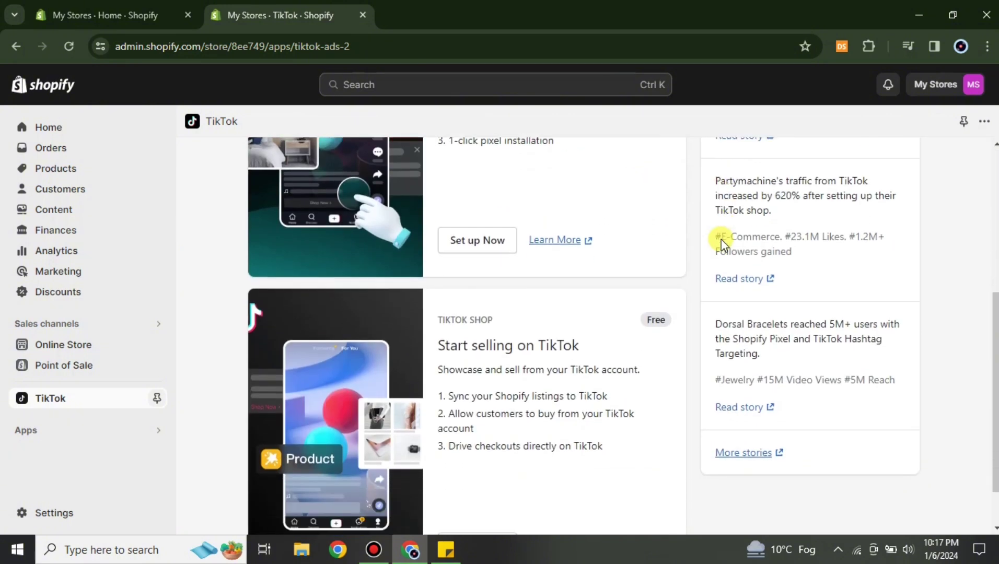
scroll(712, 272, "up", 6)
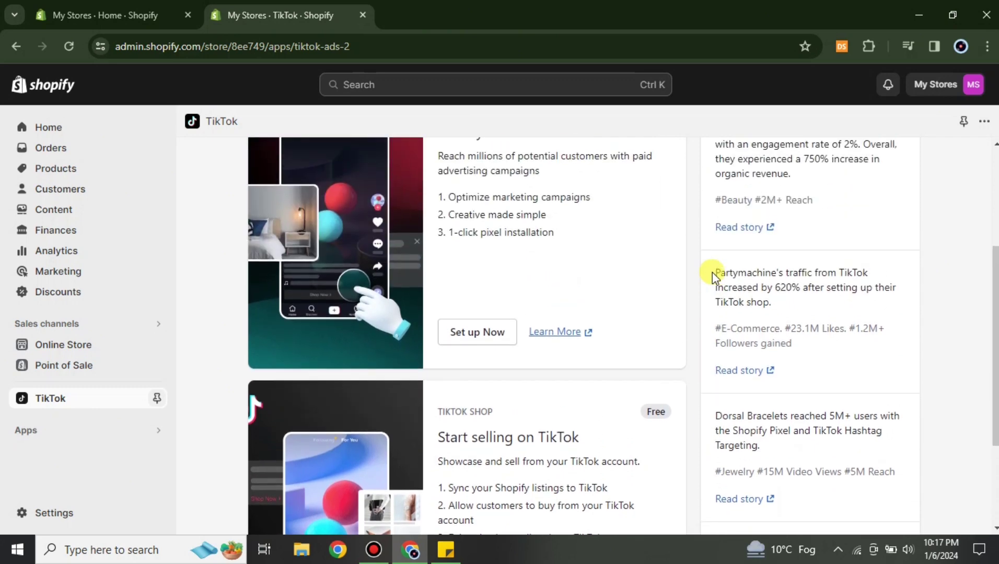
scroll(712, 272, "down", 5)
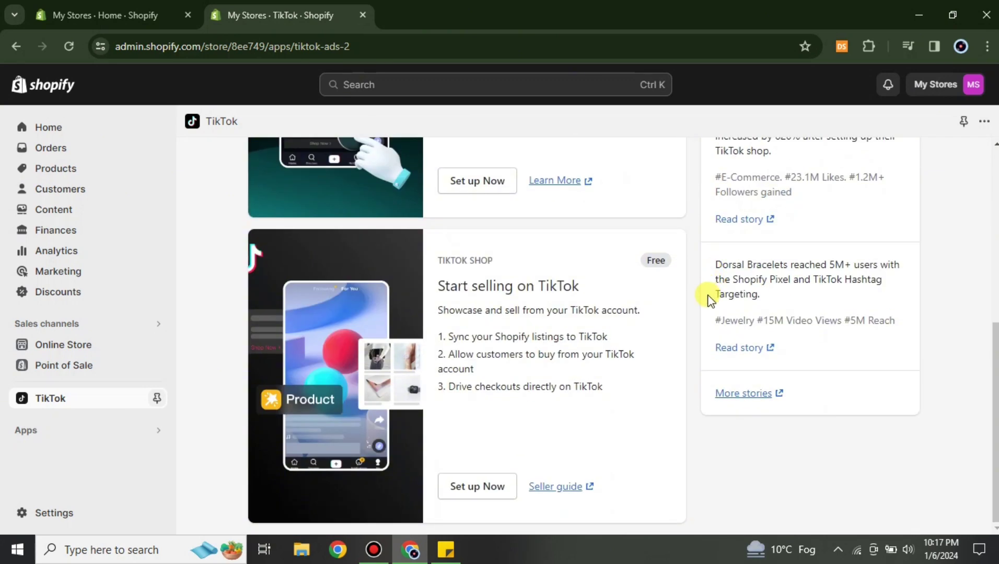
scroll(640, 364, "up", 6)
scroll(599, 394, "down", 1)
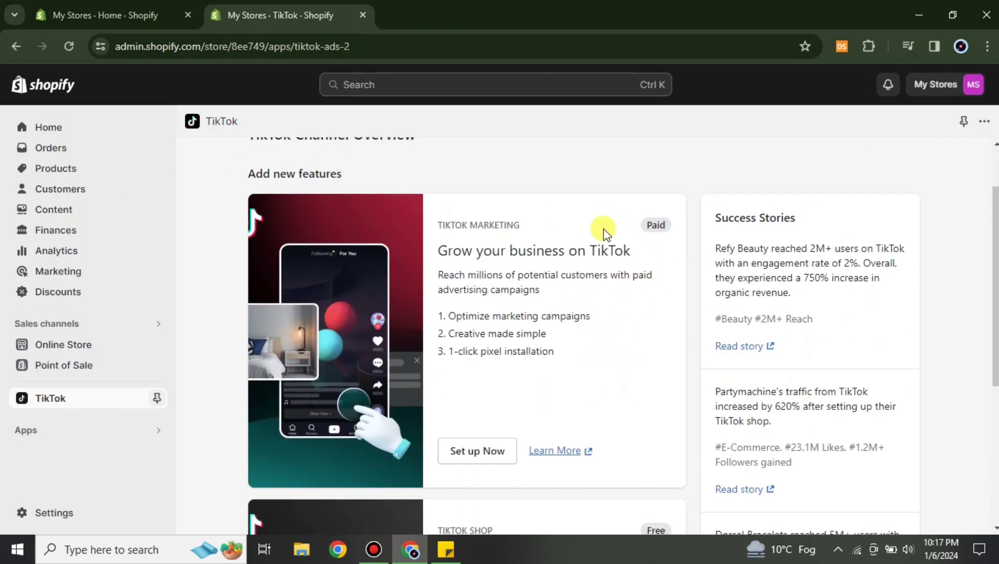
scroll(573, 397, "down", 5)
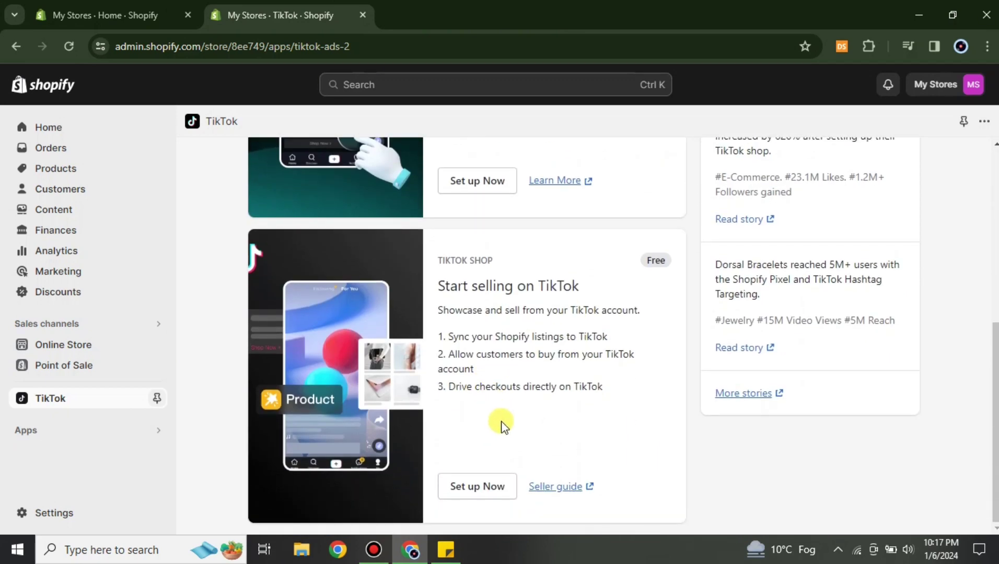
scroll(593, 473, "up", 4)
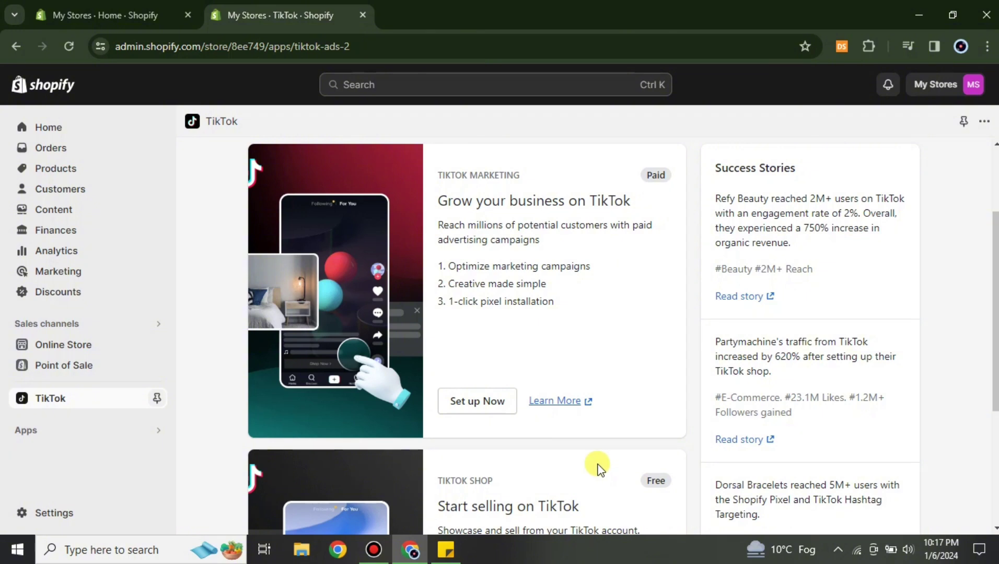
scroll(597, 467, "down", 4)
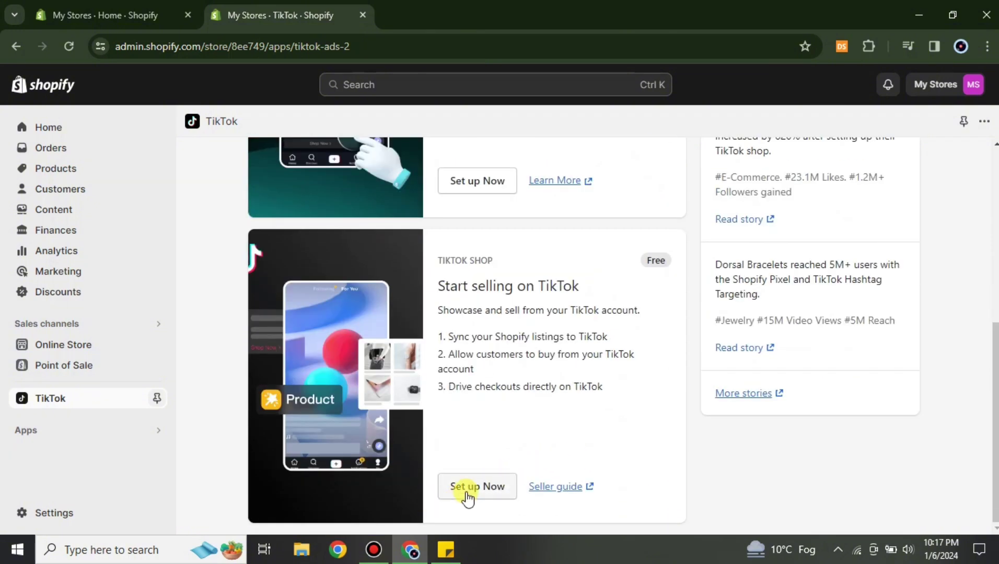